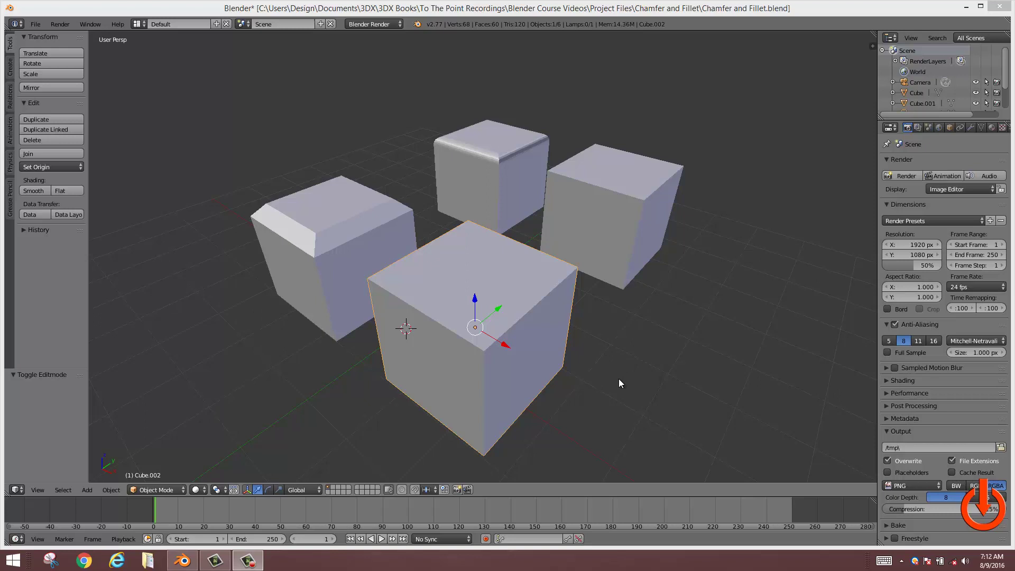
# Examine the chamfered and filleted top edges of the finished example cubes from several angles
pyautogui.moveTo(604, 370); pyautogui.dragTo(438, 269, button='middle')
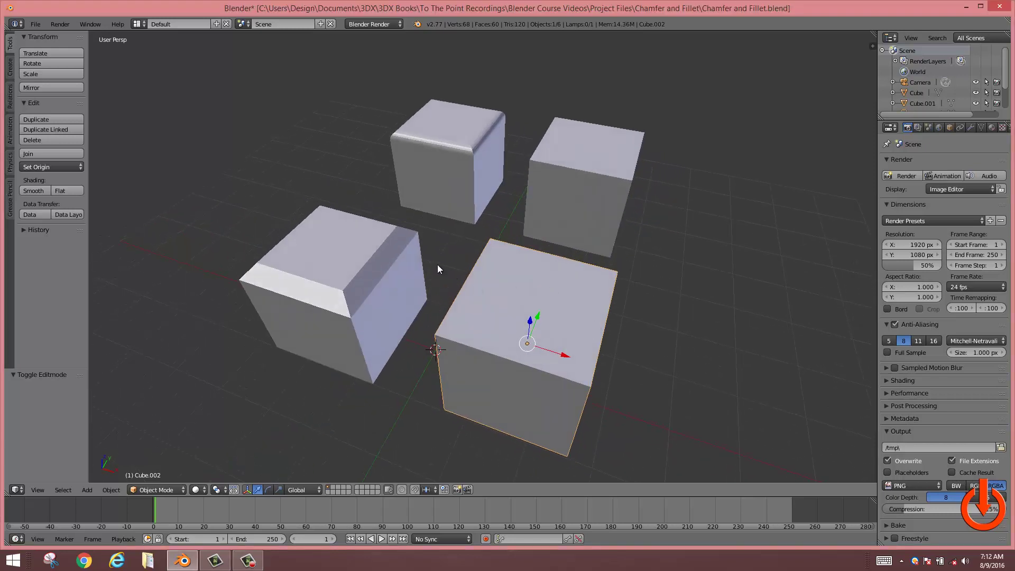
pyautogui.rightClick(391, 311)
pyautogui.moveTo(360, 305); pyautogui.dragTo(282, 229, button='middle')
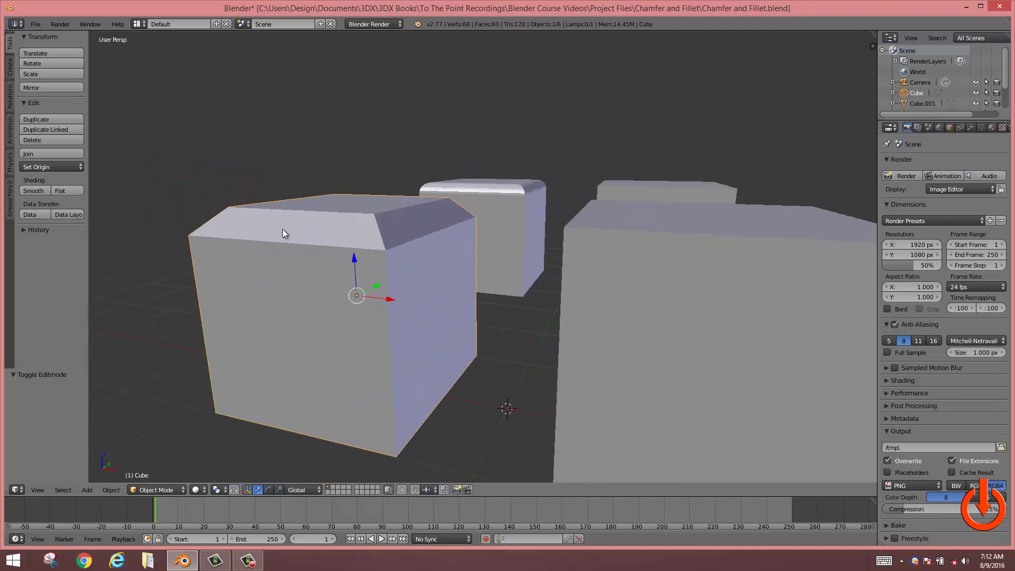
pyautogui.moveTo(401, 238); pyautogui.dragTo(521, 250, button='middle')
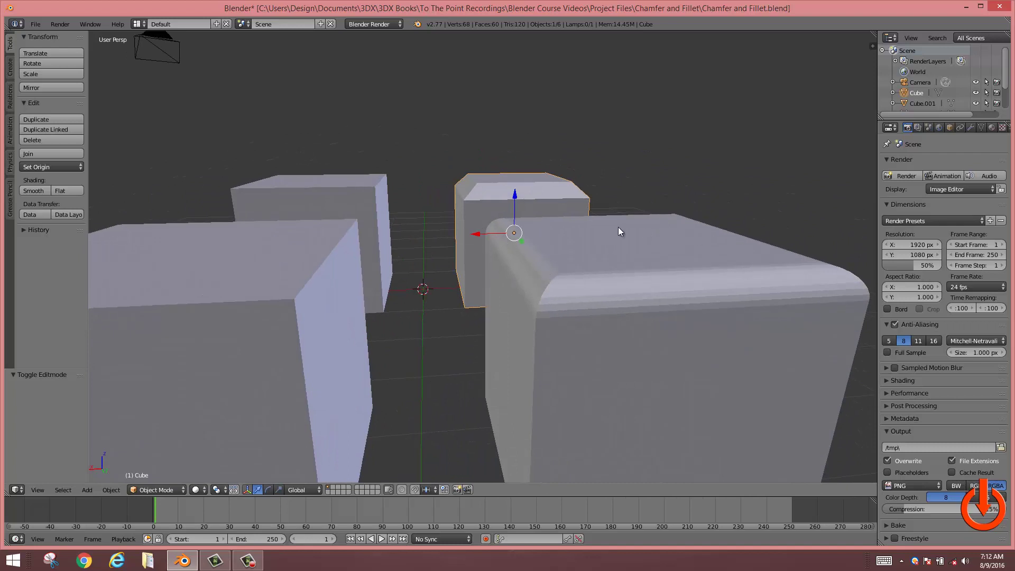
pyautogui.scroll(-5, 614, 237)
pyautogui.moveTo(620, 236); pyautogui.dragTo(553, 273, button='middle')
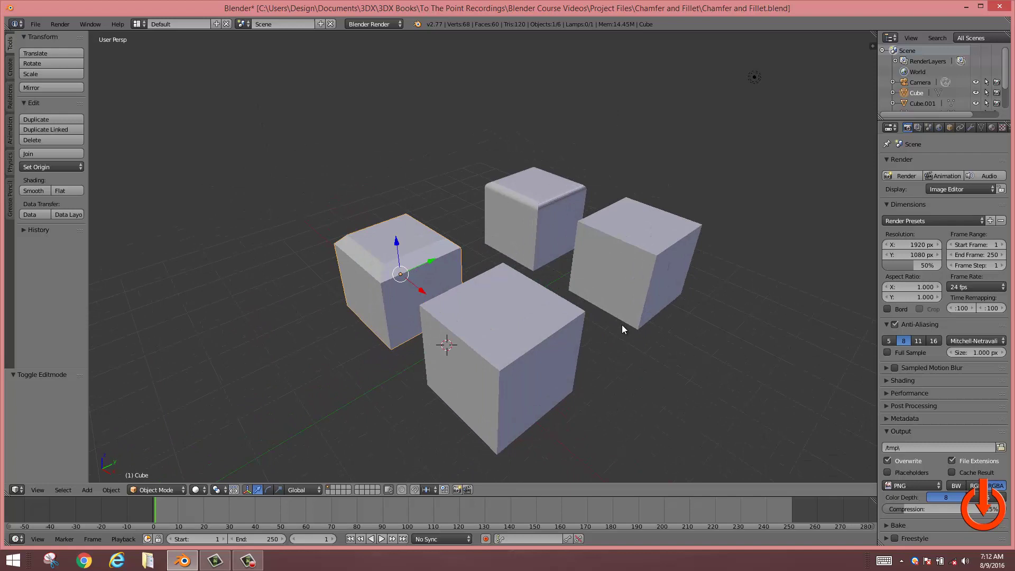
pyautogui.scroll(2, 624, 325)
pyautogui.moveTo(624, 324); pyautogui.dragTo(471, 303, button='middle')
# Put the plain cube beside the chamfered example into Edit Mode with edge selection
pyautogui.rightClick(501, 322)
pyautogui.rightClick(531, 285)
pyautogui.rightClick(493, 344)
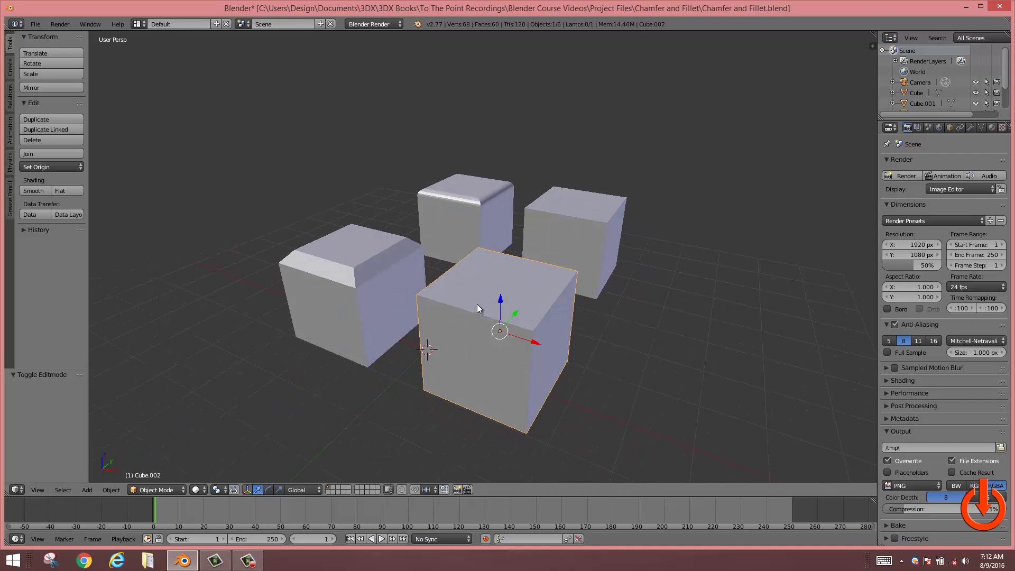
pyautogui.scroll(2, 477, 304)
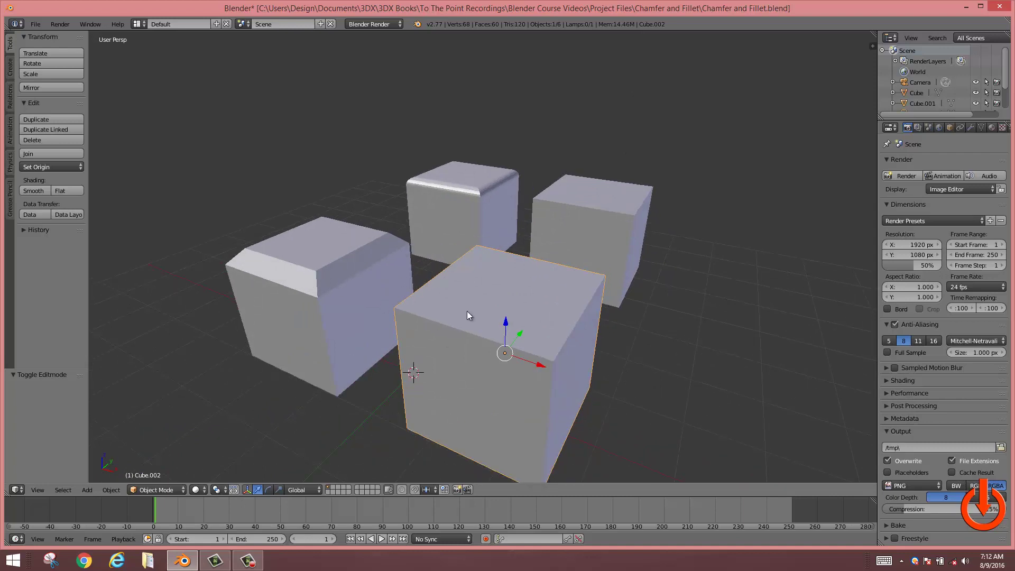
pyautogui.moveTo(468, 313); pyautogui.dragTo(465, 310, button='middle')
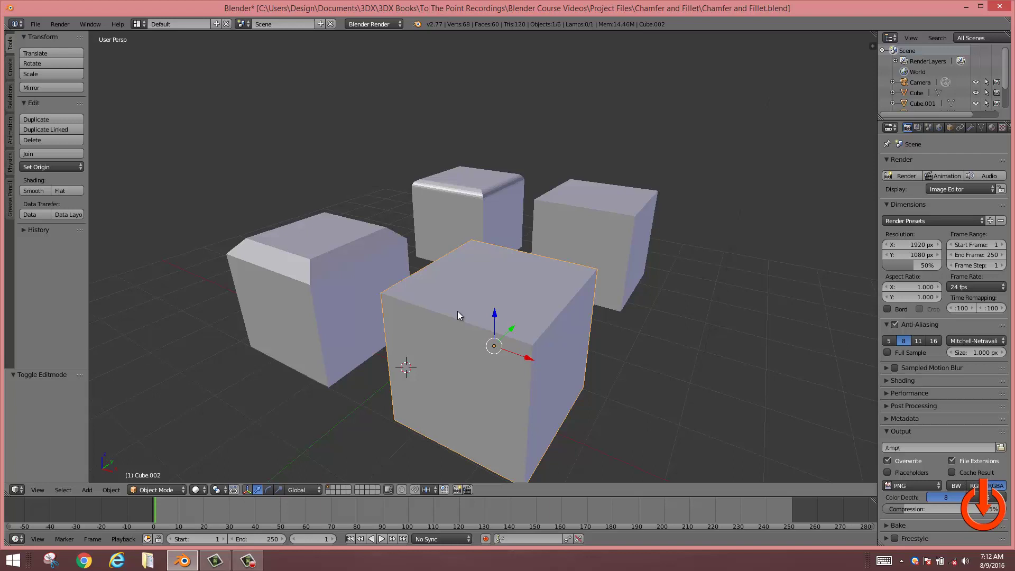
pyautogui.press('Tab')
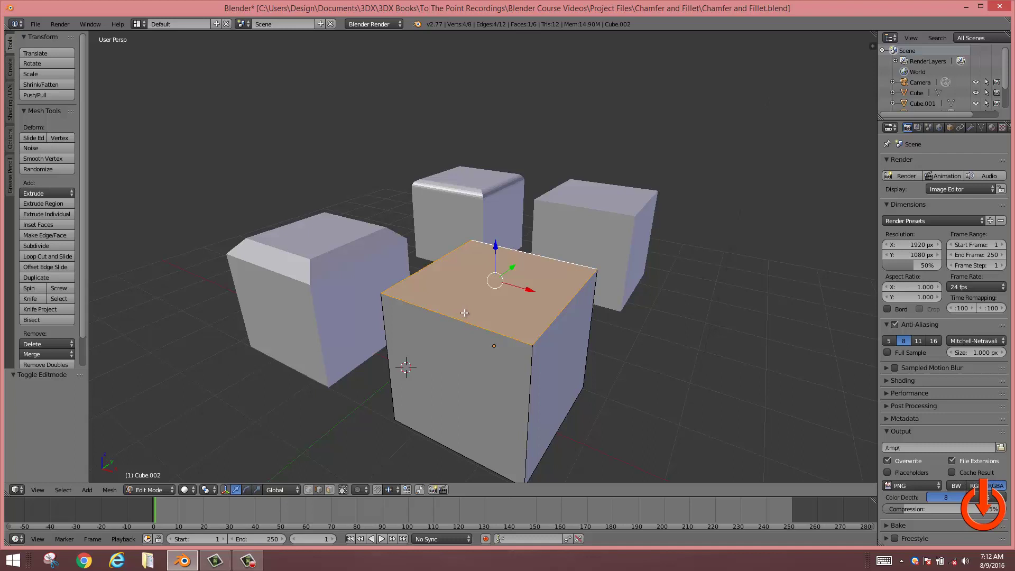
pyautogui.hotkey('ctrl', 'Tab')
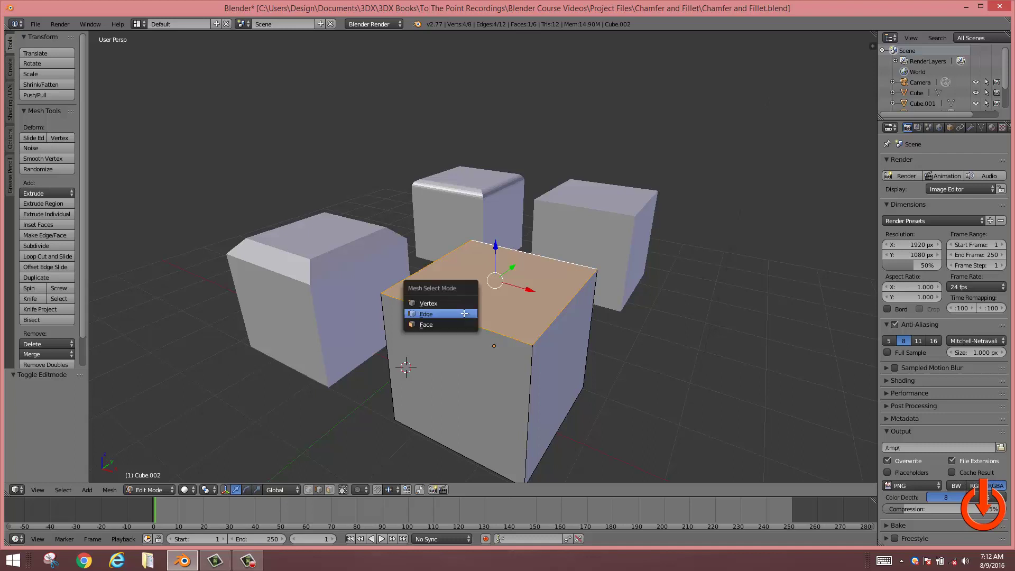
pyautogui.click(437, 316)
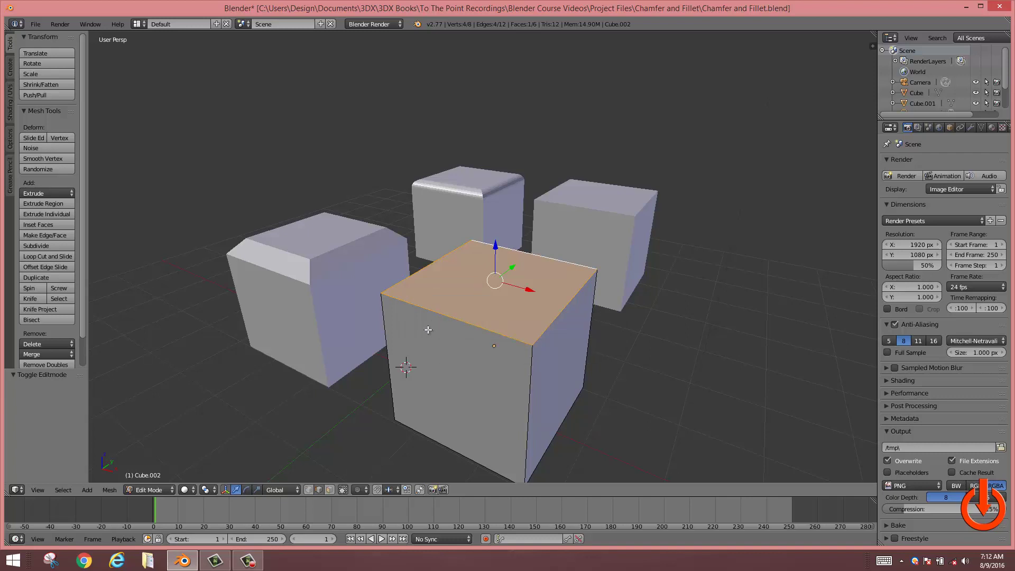
# Select all four edges around the cube's top face
pyautogui.rightClick(548, 319)
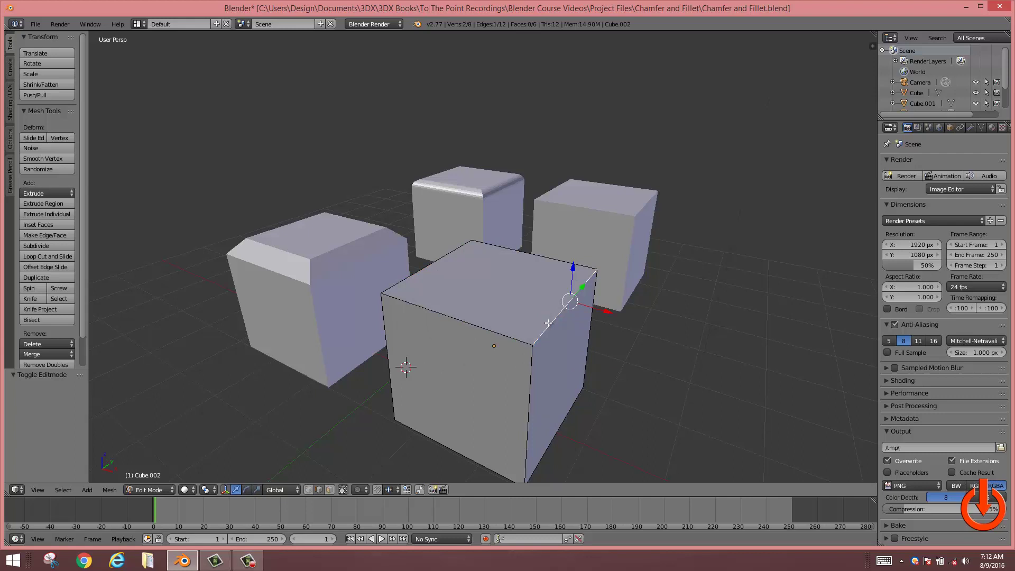
pyautogui.keyDown('shift'); pyautogui.rightClick(506, 337); pyautogui.keyUp('shift')
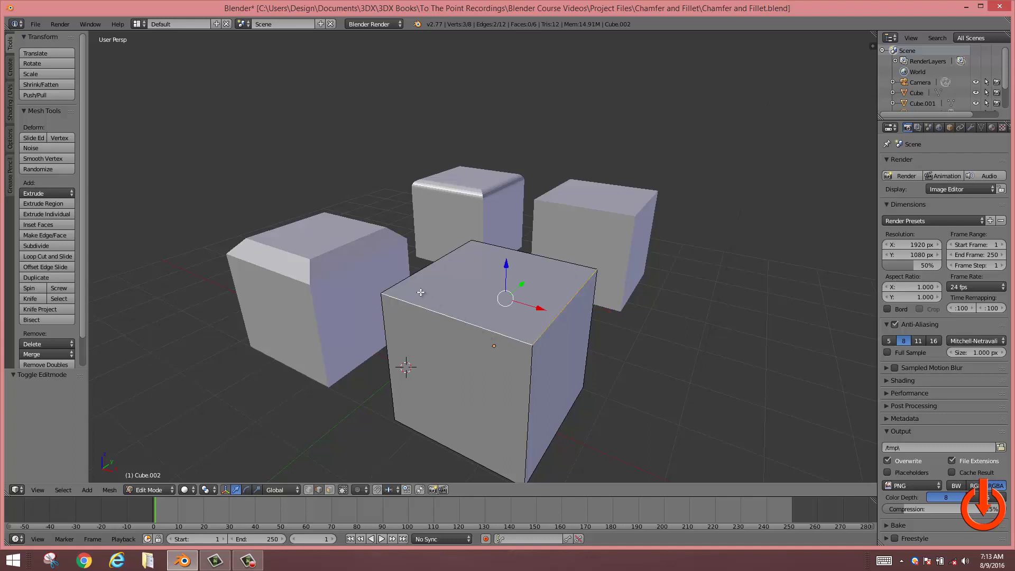
pyautogui.keyDown('shift'); pyautogui.rightClick(522, 255); pyautogui.keyUp('shift')
pyautogui.moveTo(593, 331); pyautogui.dragTo(583, 335, button='middle')
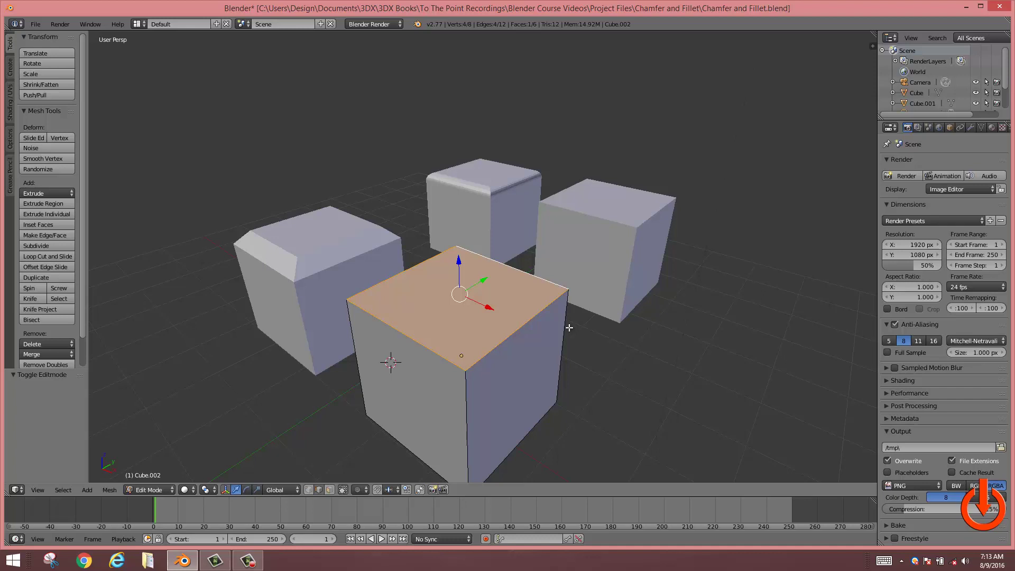
# Chamfer the selected top edges with a single-segment Bevel of about 0.182 and return to Object Mode
pyautogui.hotkey('ctrl', 'b')
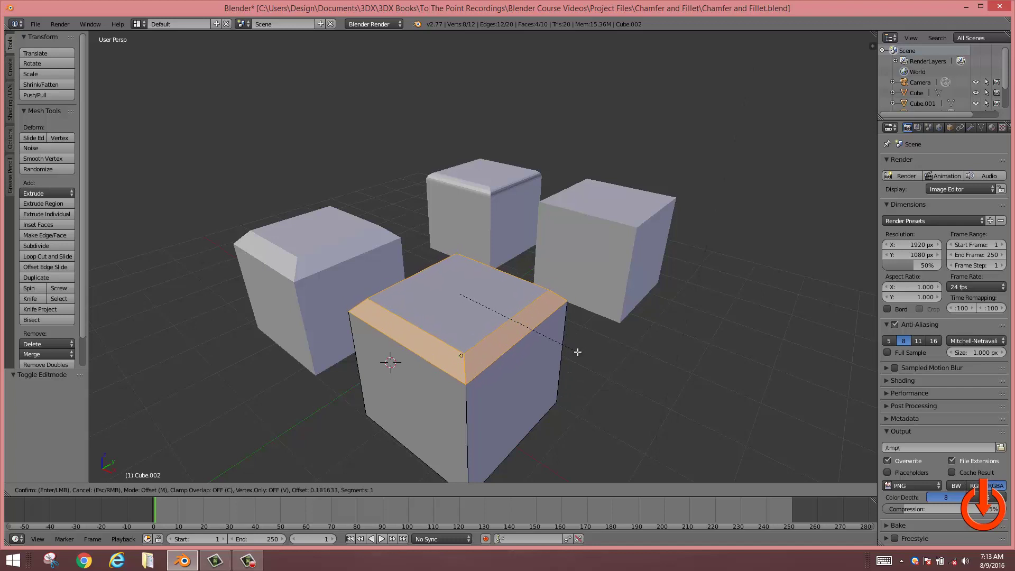
pyautogui.click(577, 351)
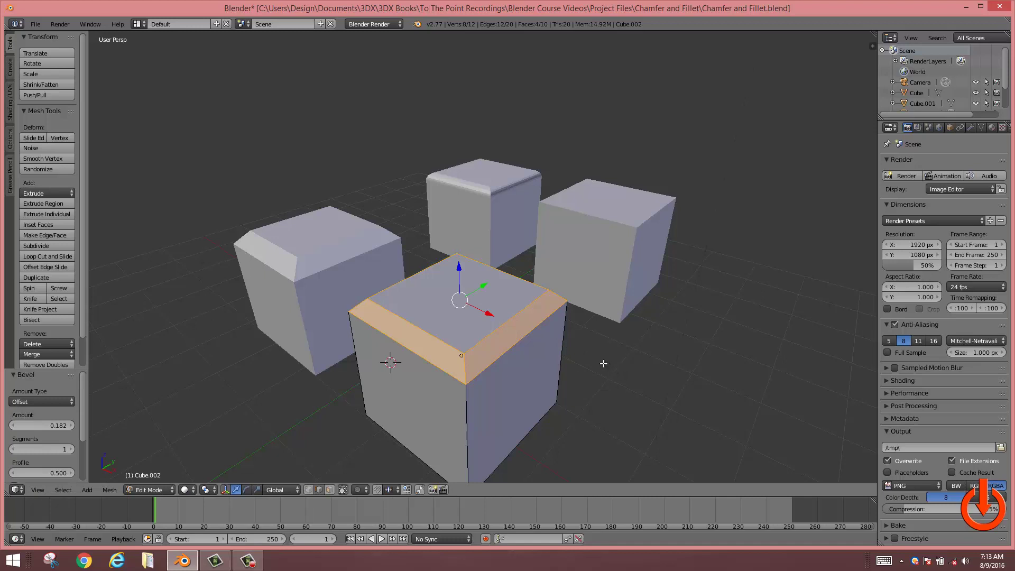
pyautogui.press('Tab')
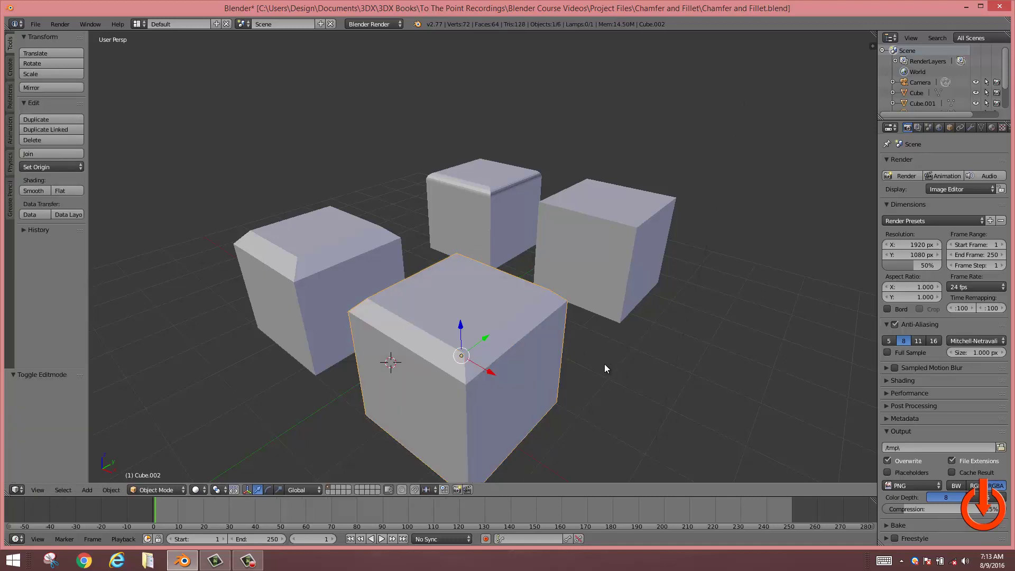
# Select the remaining plain cube beside the filleted example and put it into Edit Mode with edge selection
pyautogui.moveTo(613, 373); pyautogui.dragTo(469, 365, button='middle')
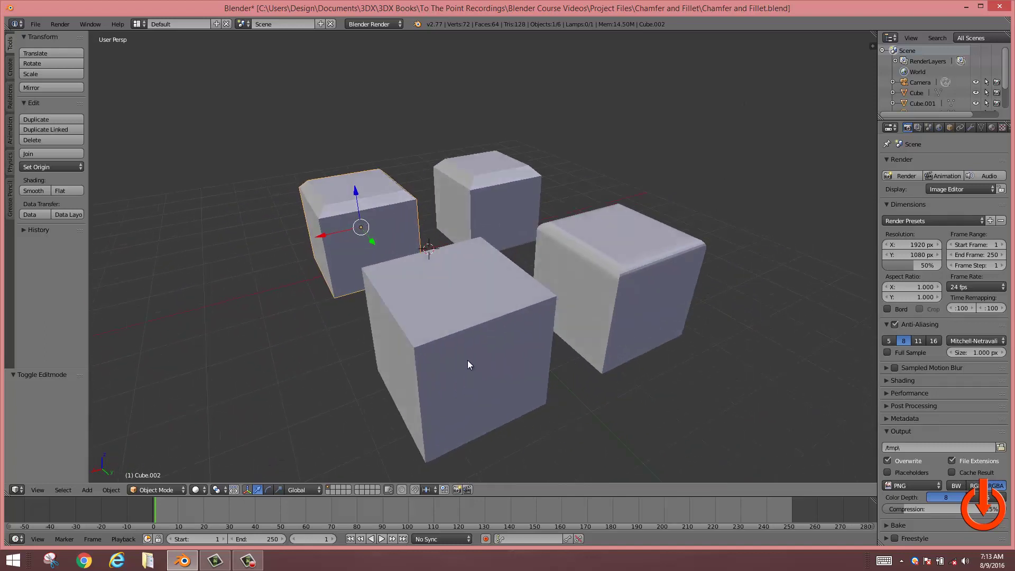
pyautogui.rightClick(452, 308)
pyautogui.moveTo(600, 399); pyautogui.dragTo(567, 362, button='middle')
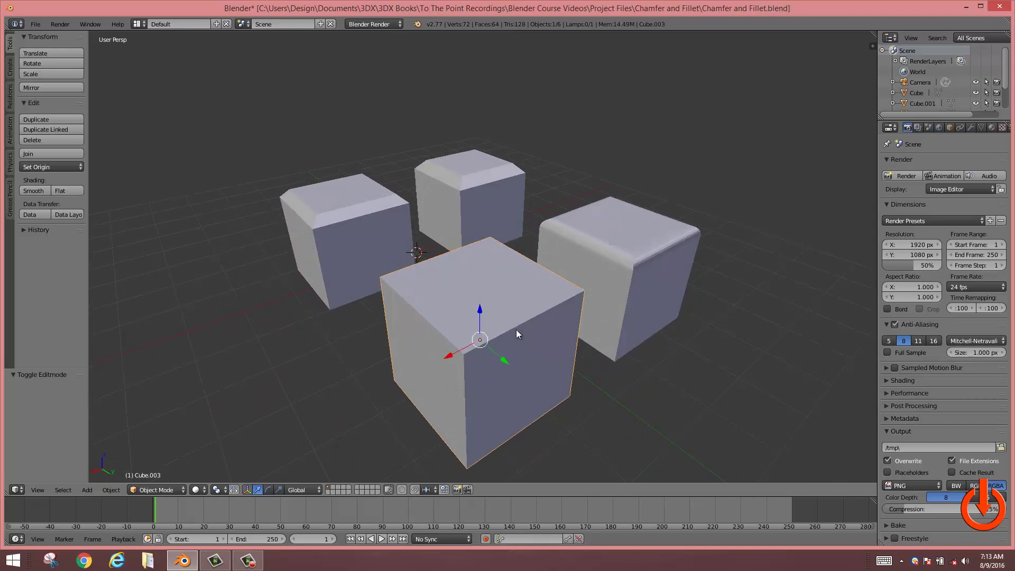
pyautogui.press('Tab')
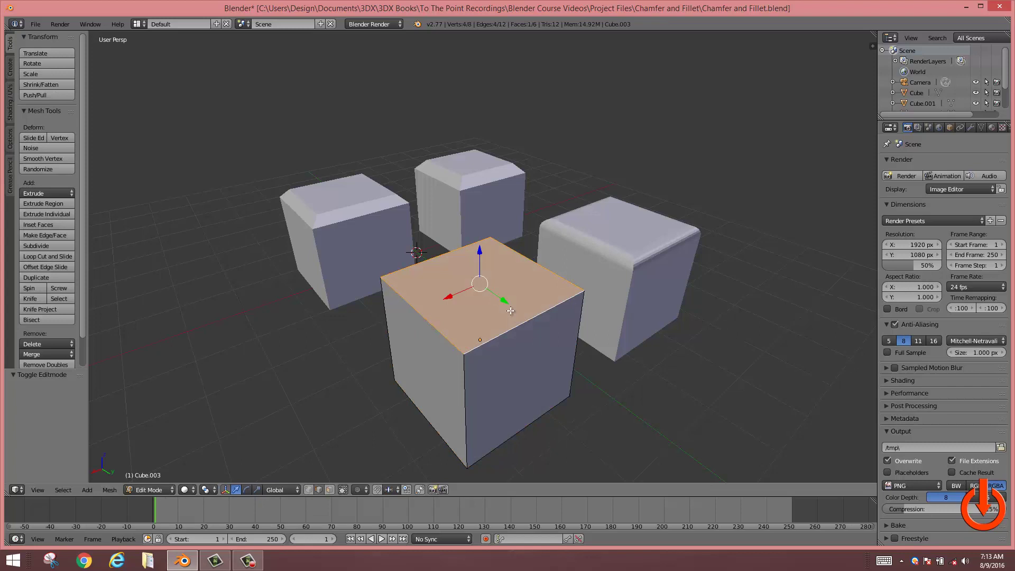
pyautogui.hotkey('ctrl', 'Tab')
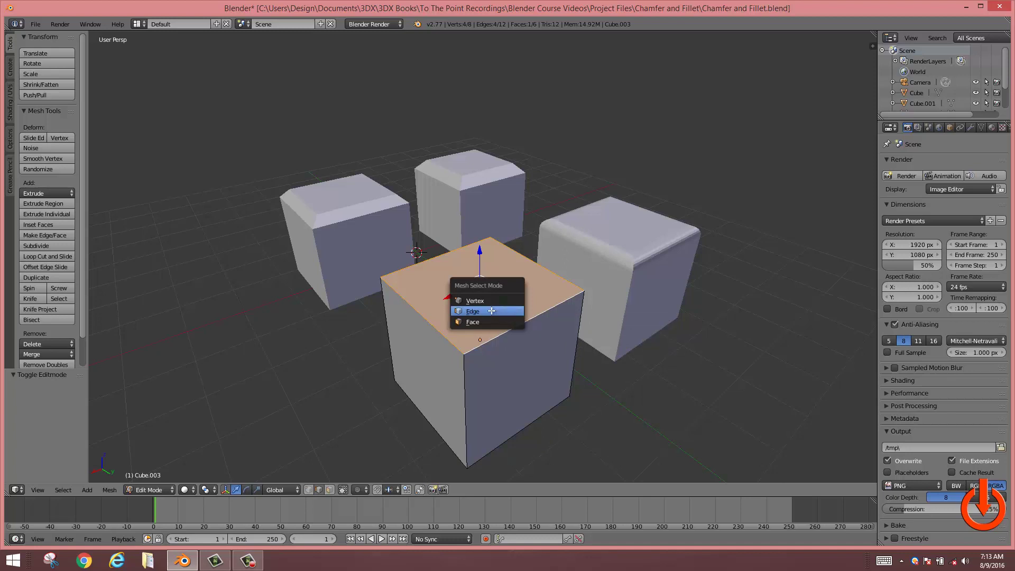
pyautogui.click(492, 311)
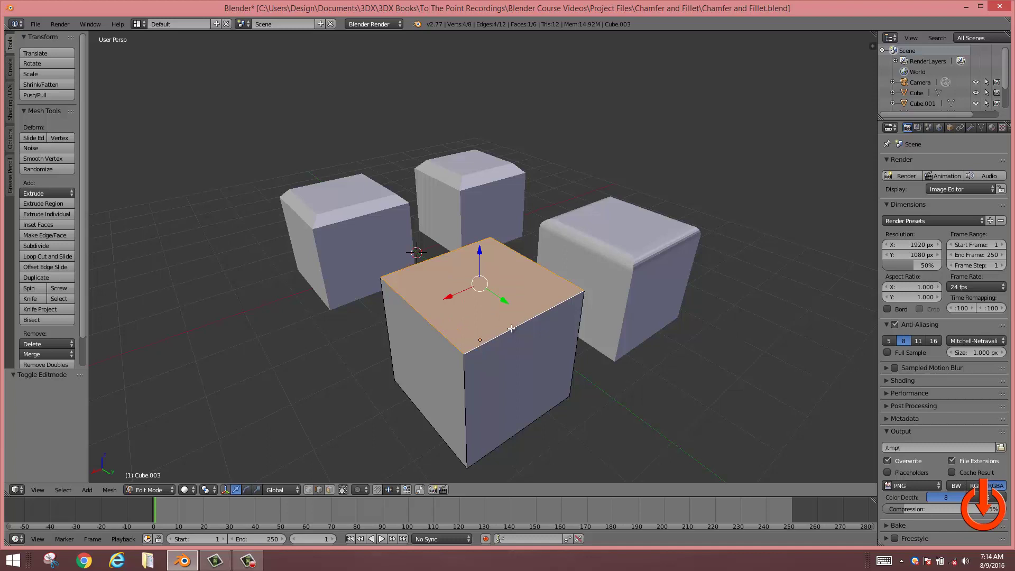
pyautogui.click(511, 329)
pyautogui.hotkey('ctrl', 'z')
pyautogui.click(449, 339)
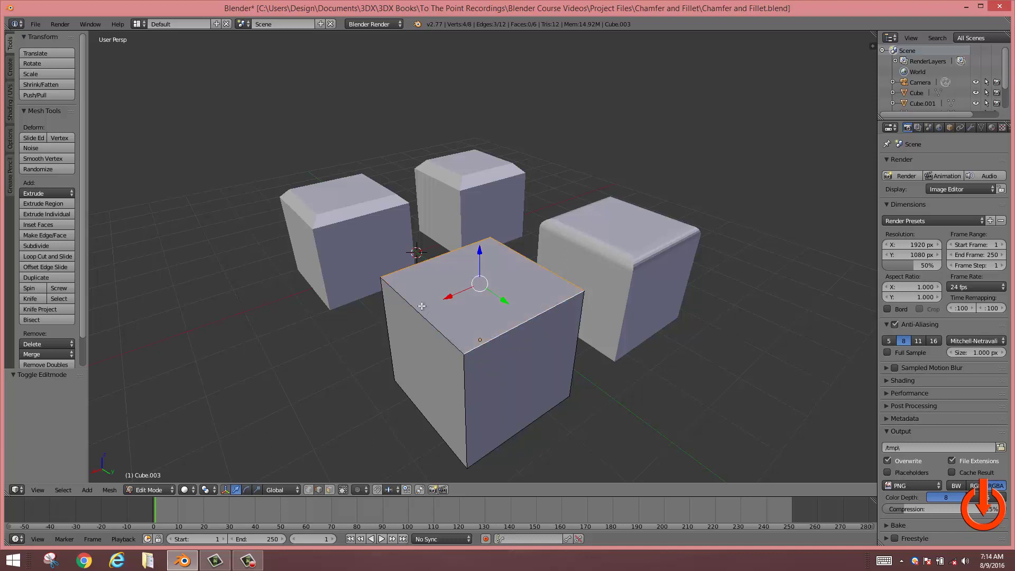
pyautogui.hotkey('ctrl', 'z')
pyautogui.moveTo(546, 344); pyautogui.dragTo(534, 307, button='middle')
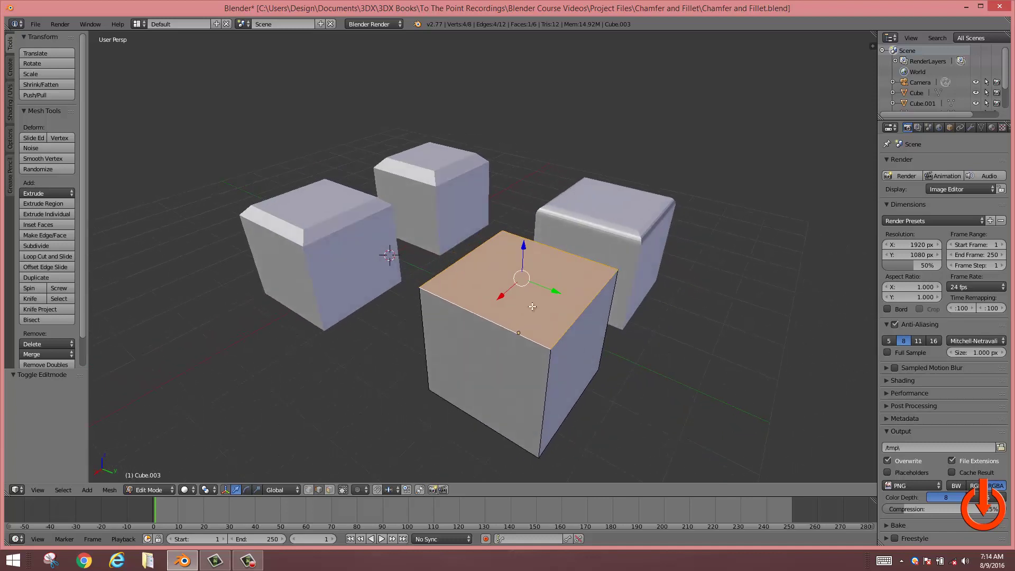
pyautogui.keyDown('shift'); pyautogui.click(472, 247); pyautogui.keyUp('shift')
pyautogui.keyDown('shift'); pyautogui.click(472, 246); pyautogui.keyUp('shift')
pyautogui.hotkey('ctrl', 'b')
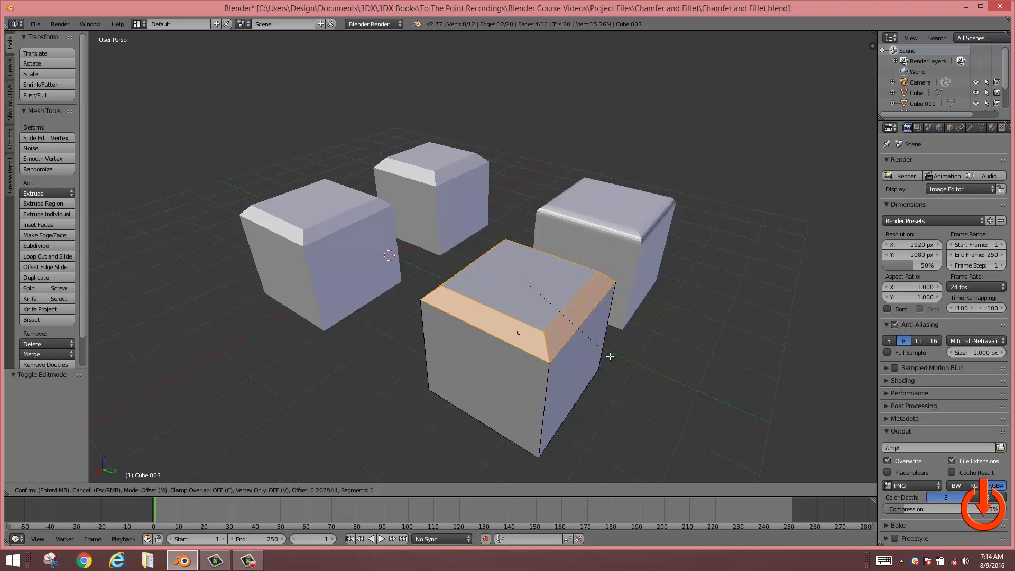
pyautogui.scroll(4, 610, 356)
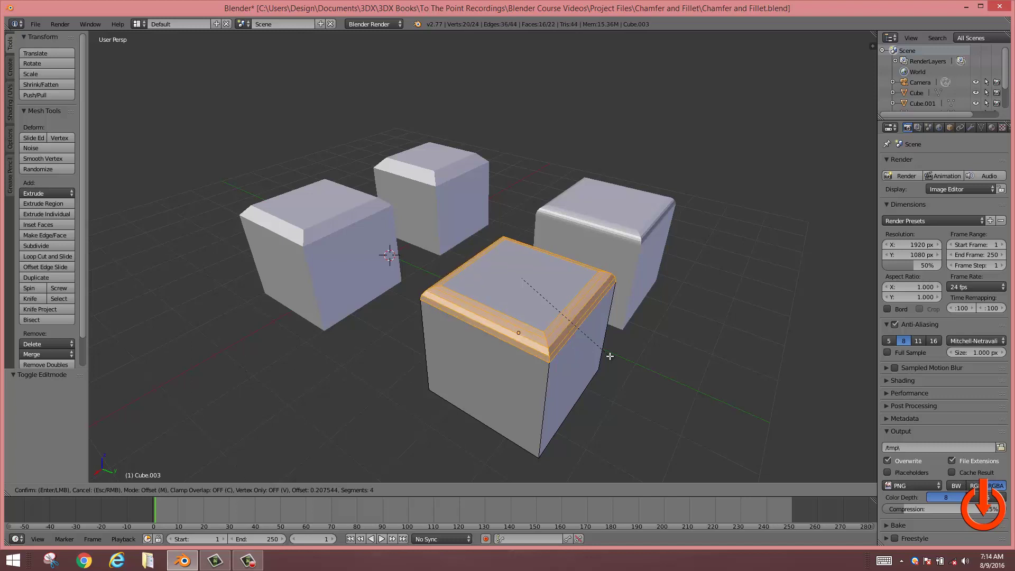
pyautogui.scroll(-1, 609, 356)
pyautogui.press('Escape')
# Select the four edges bordering the top face of the remaining plain cube
pyautogui.scroll(3, 628, 374)
pyautogui.moveTo(691, 402); pyautogui.dragTo(650, 333, button='middle')
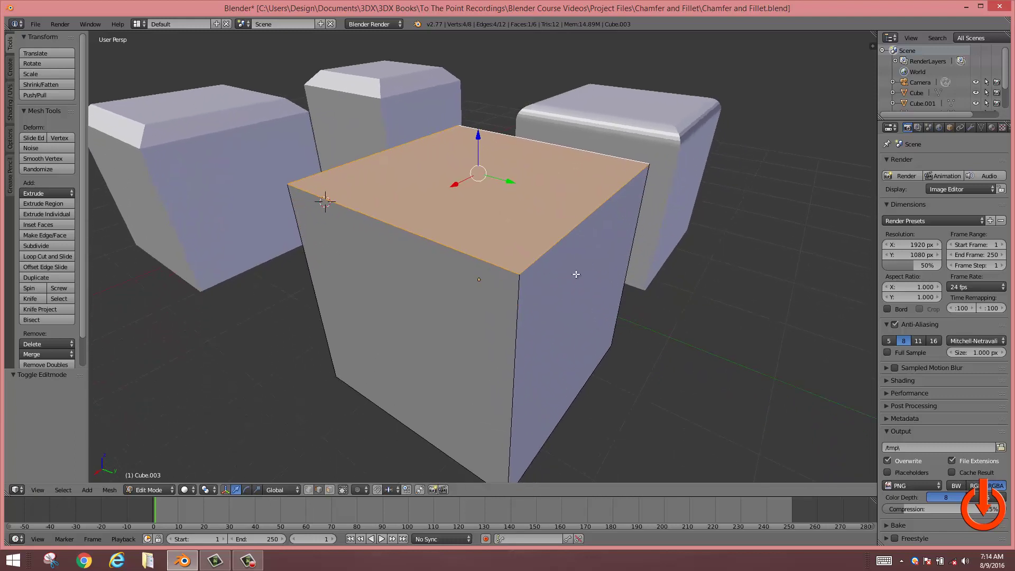
pyautogui.click(565, 239)
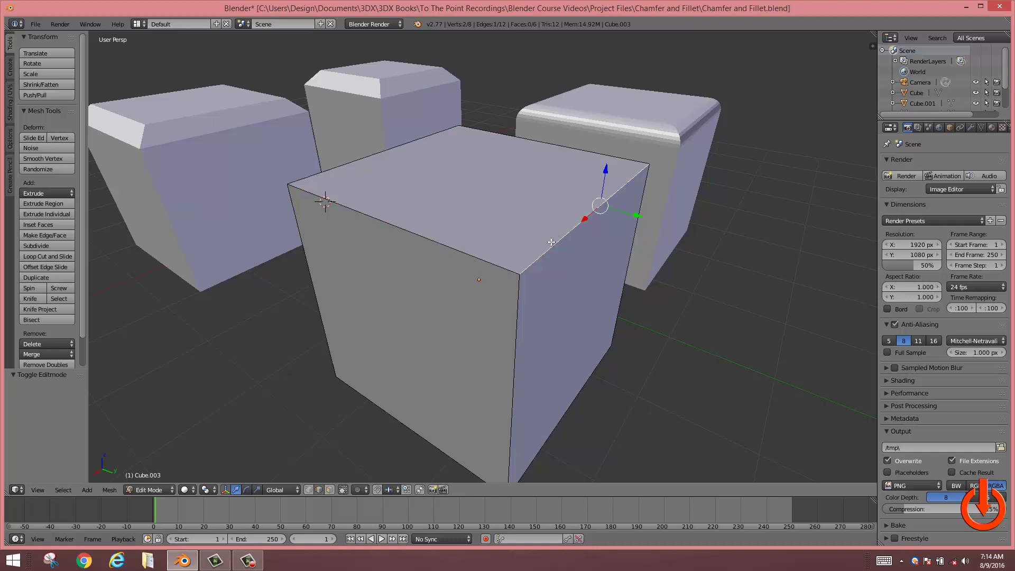
pyautogui.keyDown('shift'); pyautogui.click(476, 259); pyautogui.keyUp('shift')
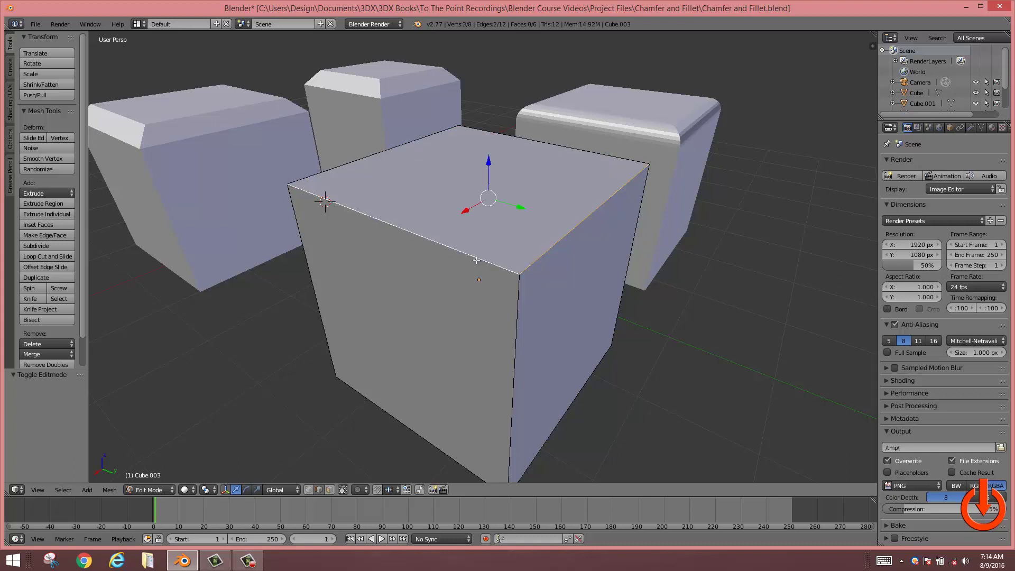
pyautogui.keyDown('shift'); pyautogui.click(366, 160); pyautogui.keyUp('shift')
pyautogui.keyDown('shift'); pyautogui.click(473, 131); pyautogui.keyUp('shift')
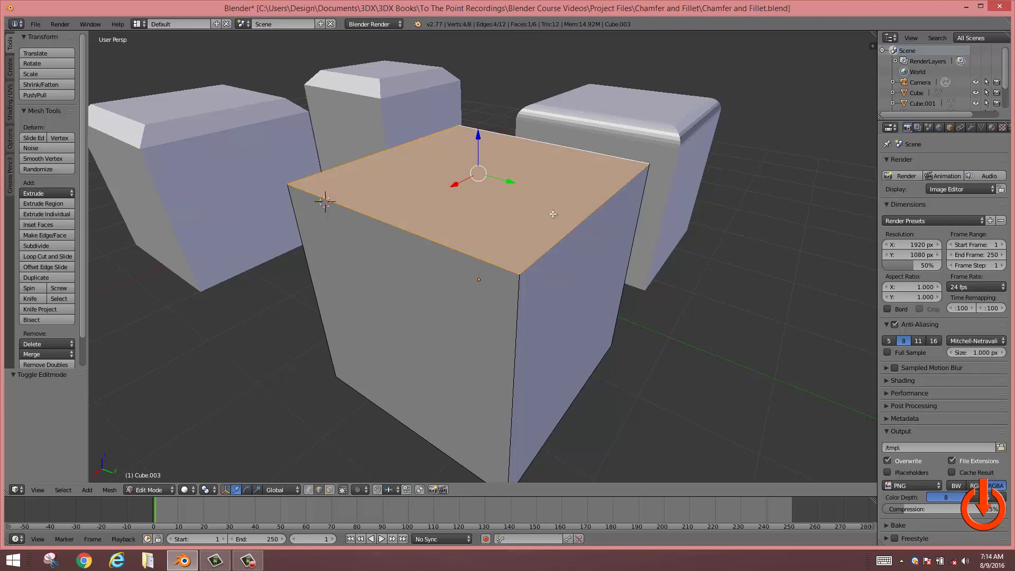
# Fillet the selected top edges with a Bevel of about 0.204 and 9 segments, and return to Object Mode
pyautogui.hotkey('ctrl', 'b')
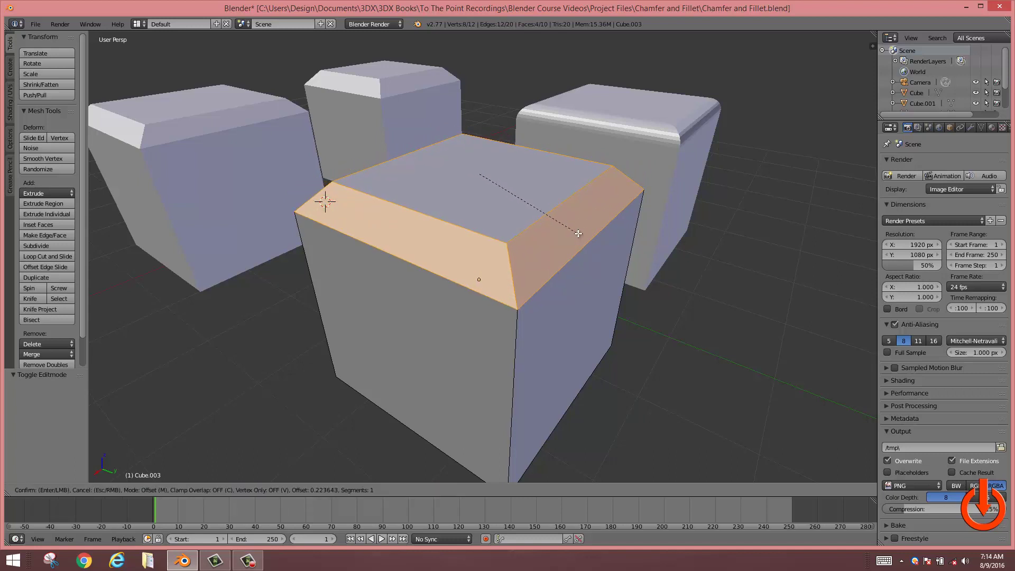
pyautogui.scroll(1, 578, 233)
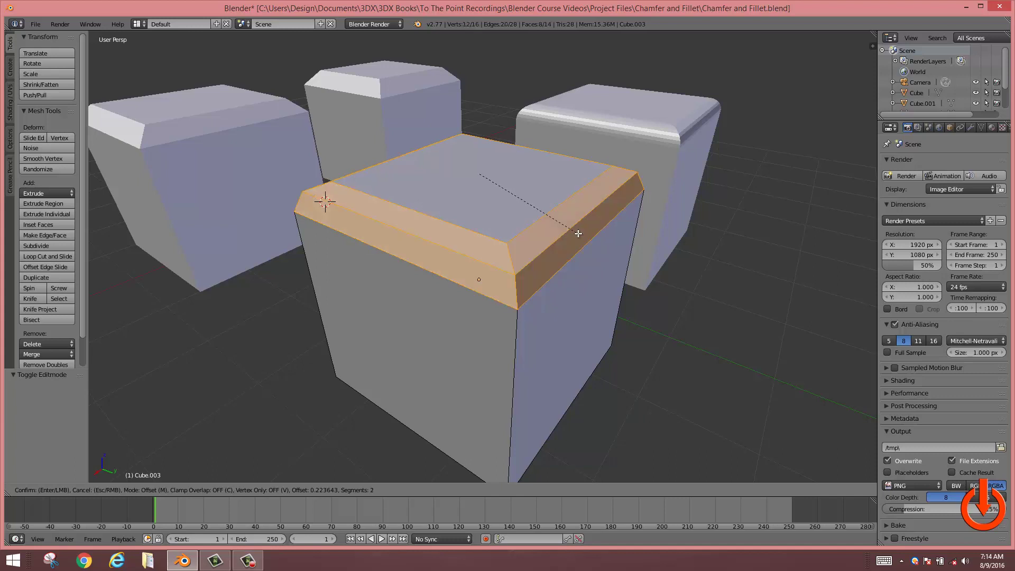
pyautogui.scroll(1, 578, 233)
pyautogui.scroll(1, 578, 233)
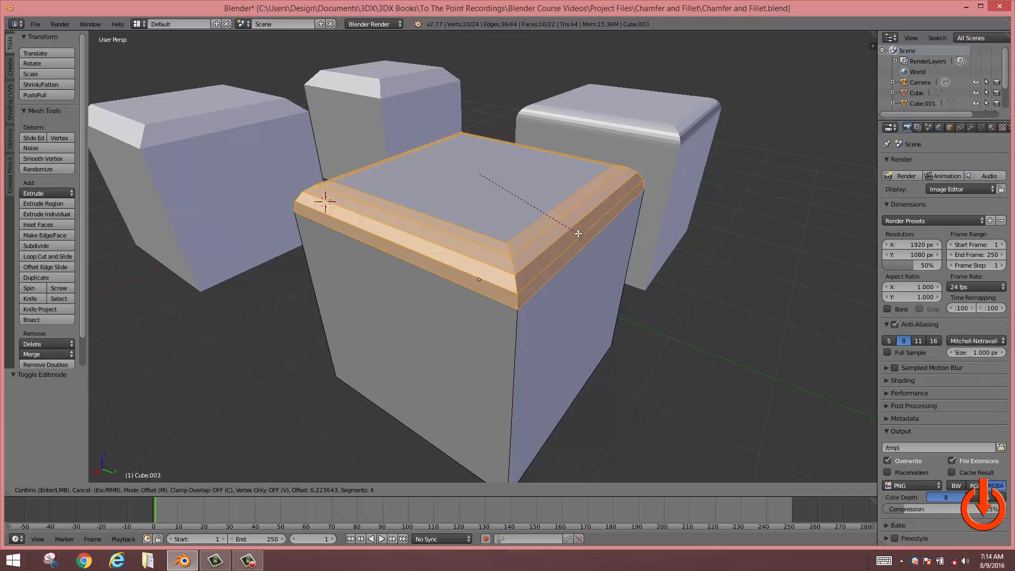
pyautogui.scroll(-1, 577, 233)
pyautogui.scroll(-1, 577, 233)
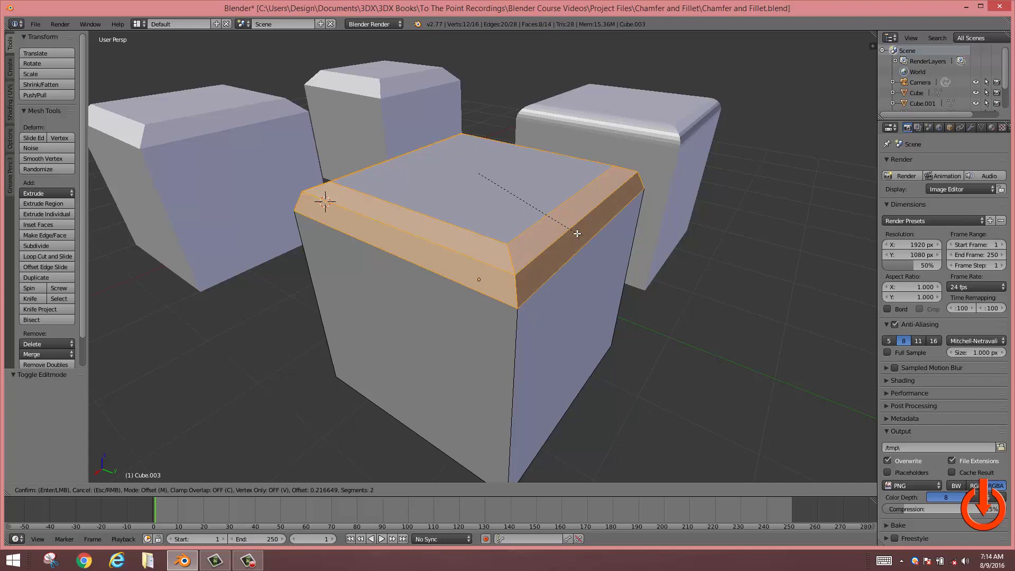
pyautogui.scroll(1, 576, 233)
pyautogui.scroll(2, 576, 233)
pyautogui.scroll(2, 575, 234)
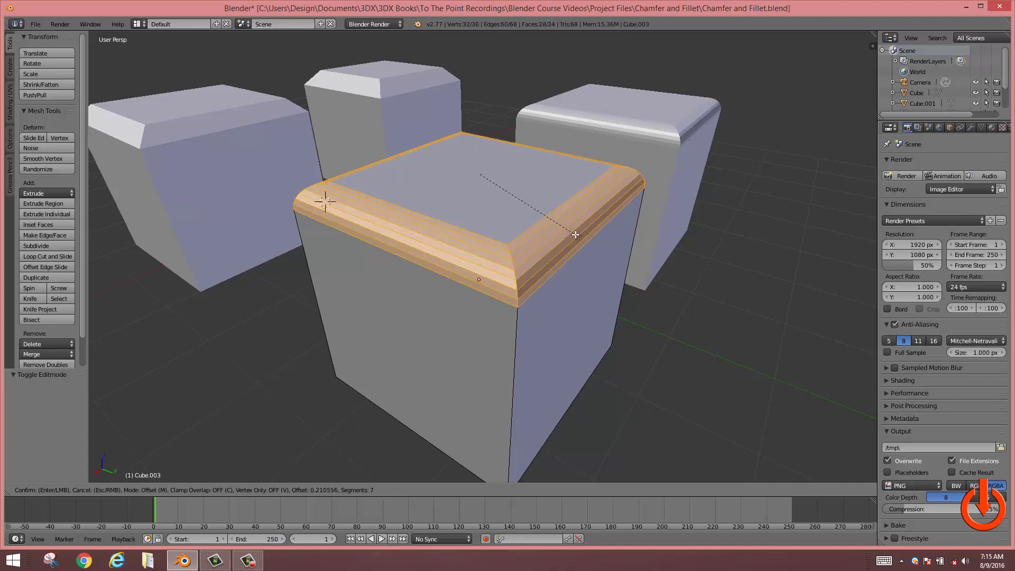
pyautogui.scroll(2, 575, 235)
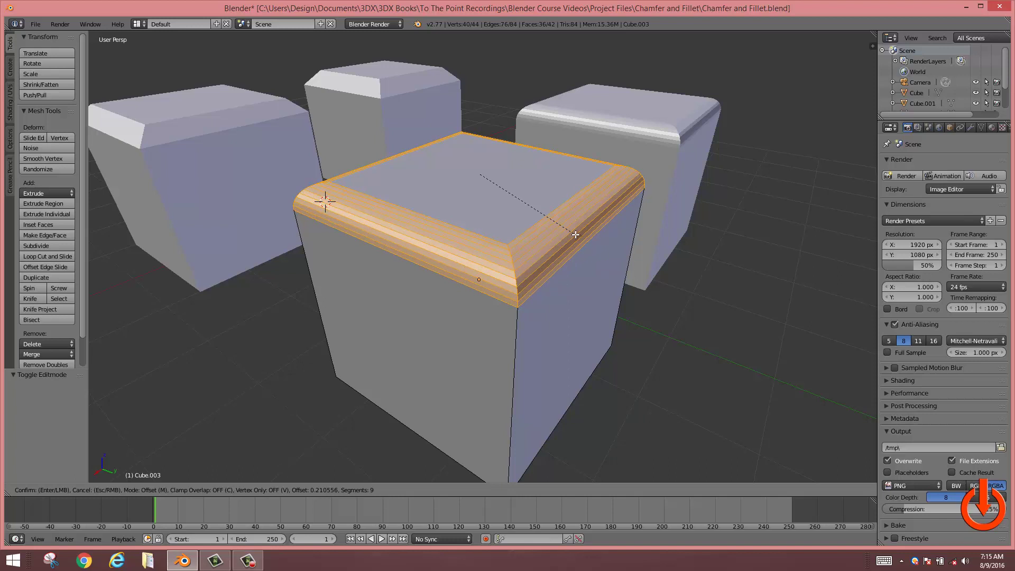
pyautogui.scroll(1, 575, 234)
pyautogui.scroll(-2, 576, 234)
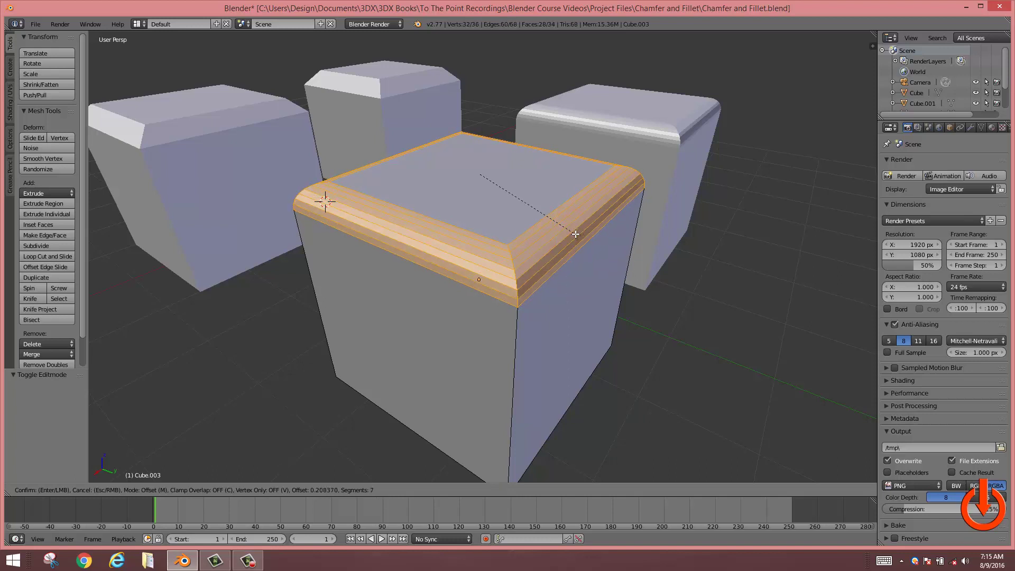
pyautogui.scroll(2, 576, 234)
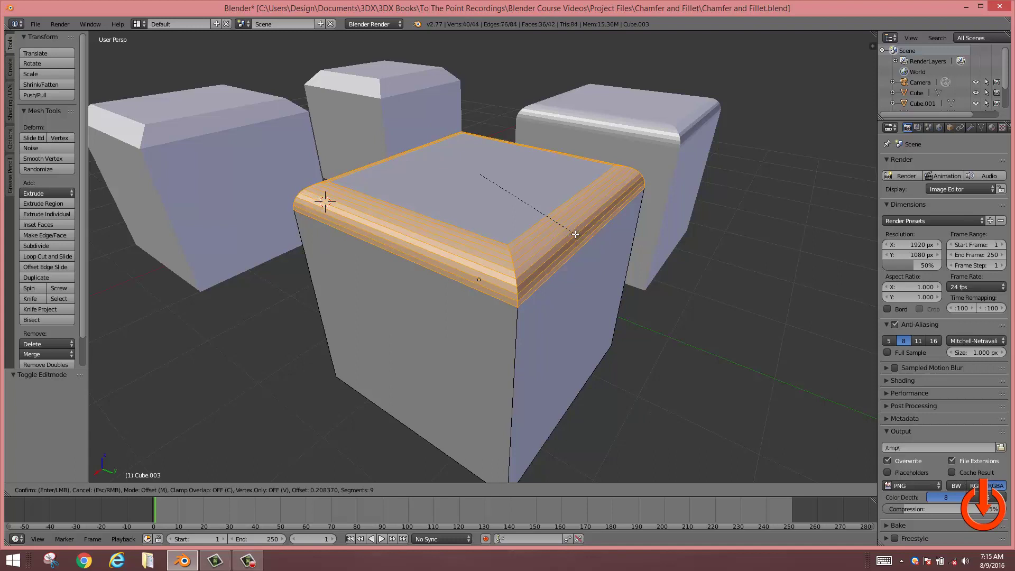
pyautogui.click(575, 233)
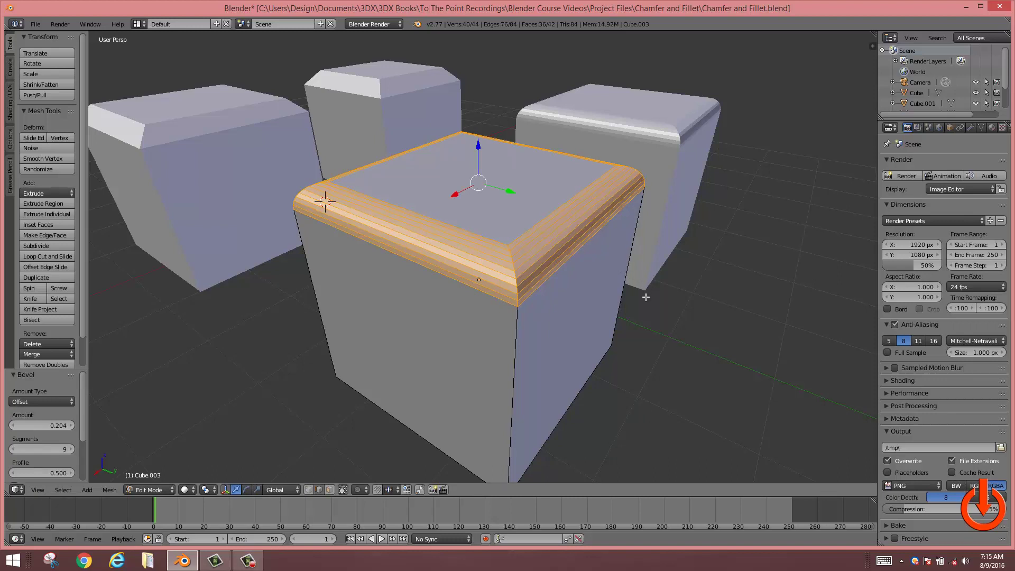
pyautogui.press('Tab')
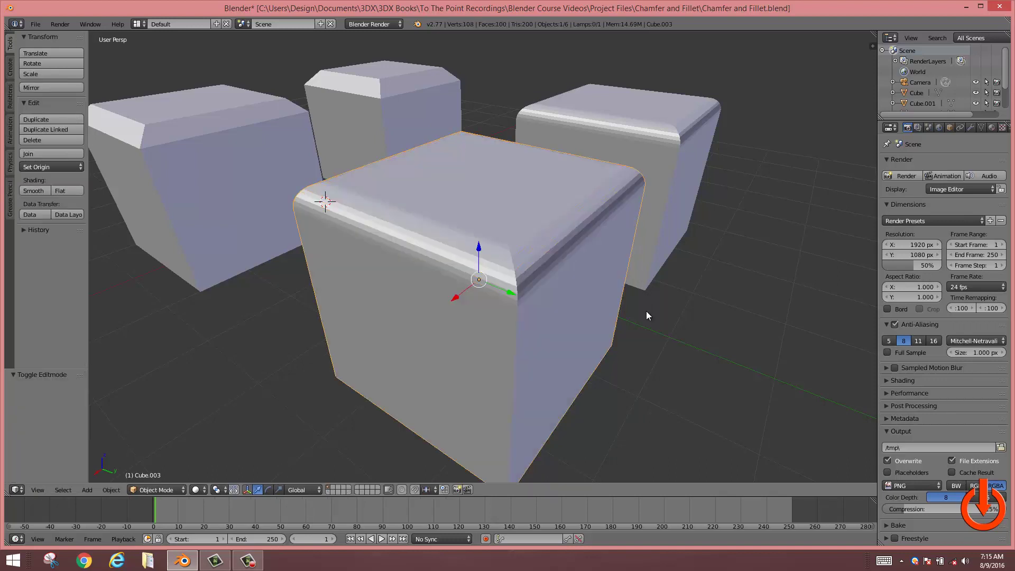